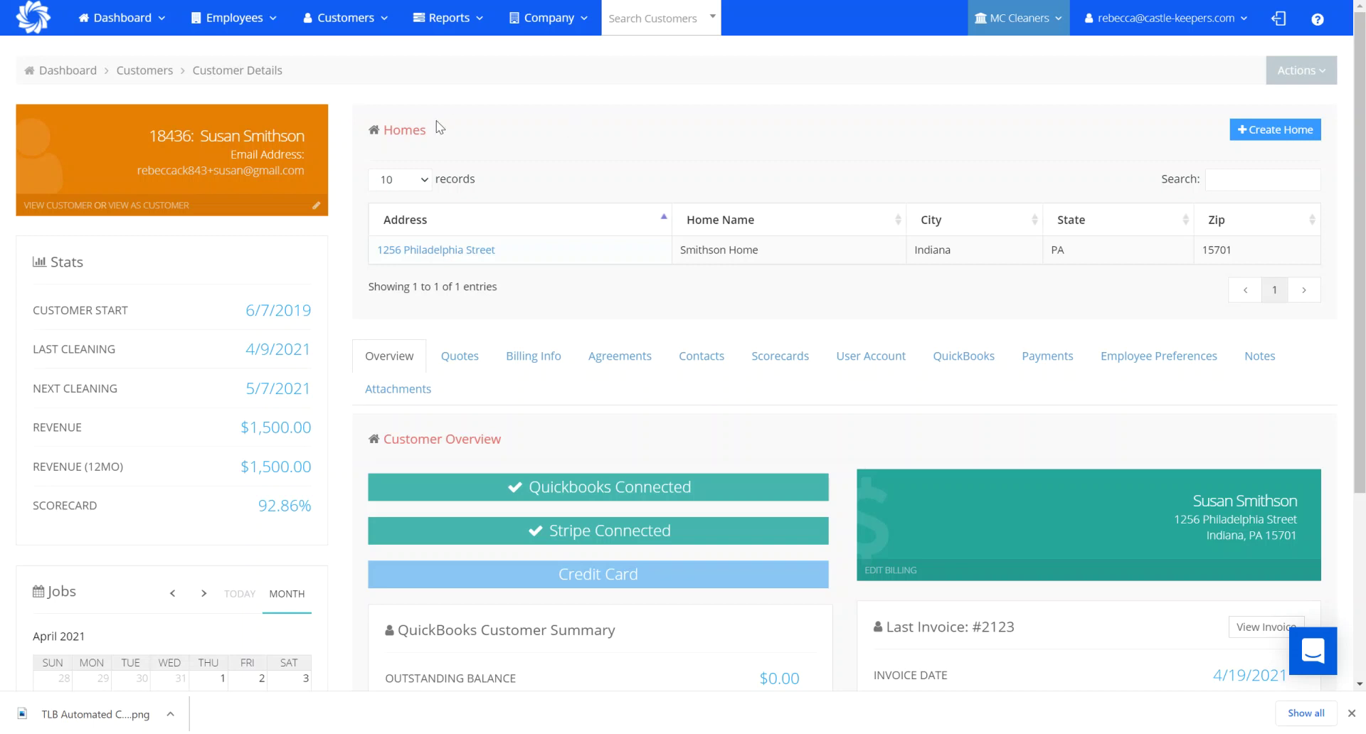
Open the edit forms of both demo customers in turn to check their recurring tip amounts.
{"action": "left_click", "coordinate": [317, 207]}
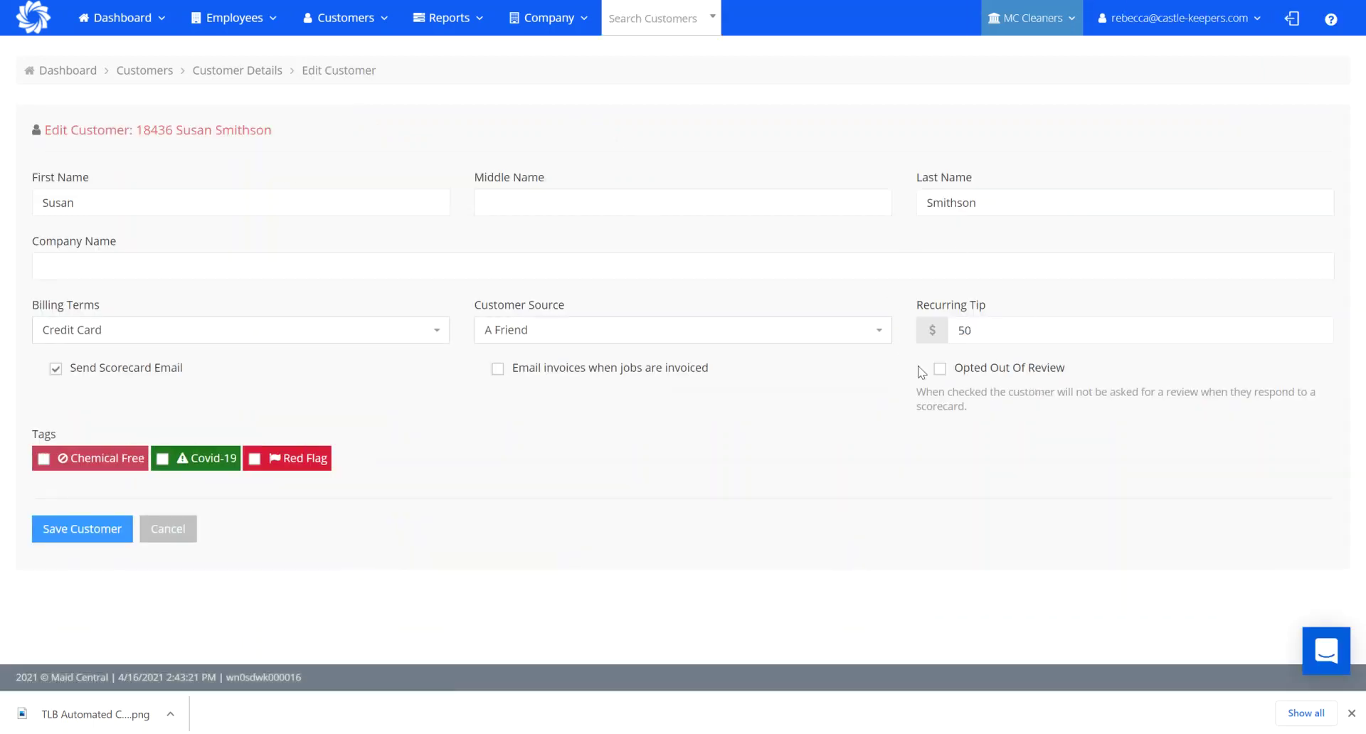
{"action": "left_click", "coordinate": [235, 18]}
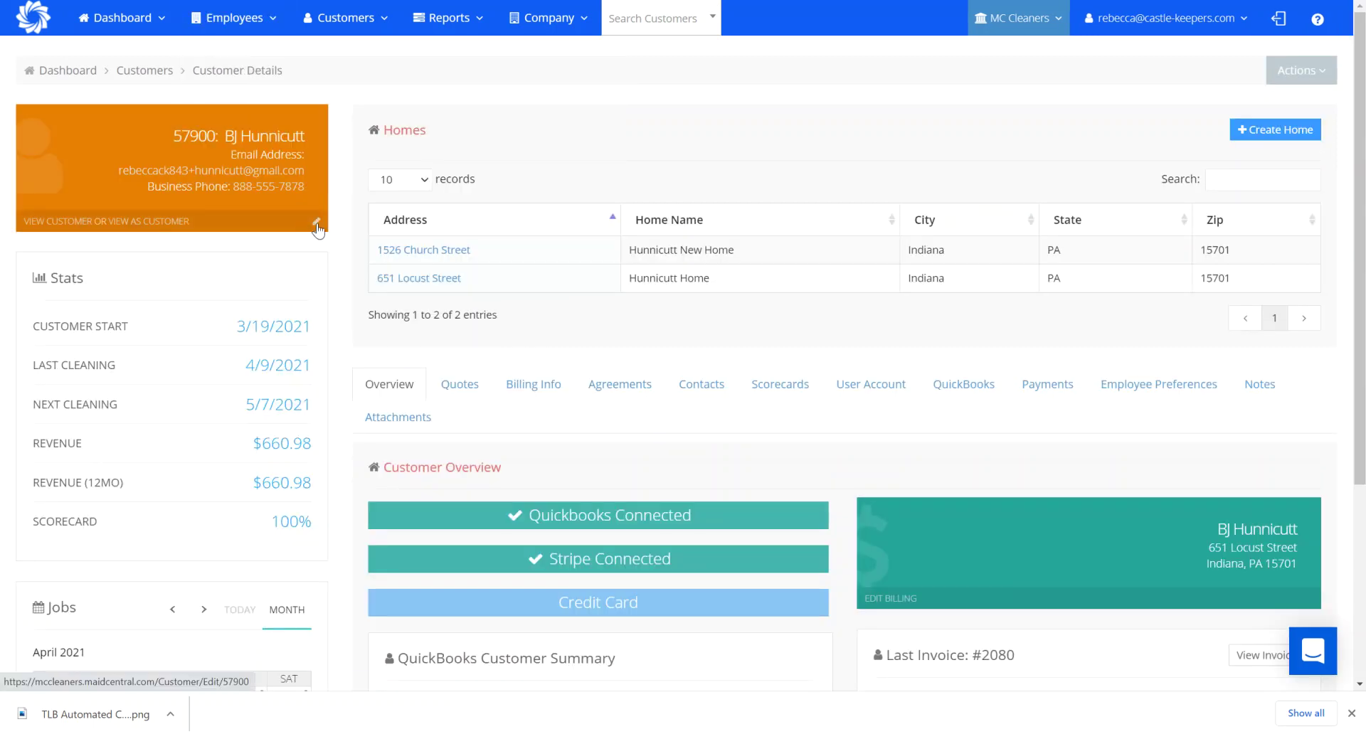
{"action": "left_click", "coordinate": [317, 223]}
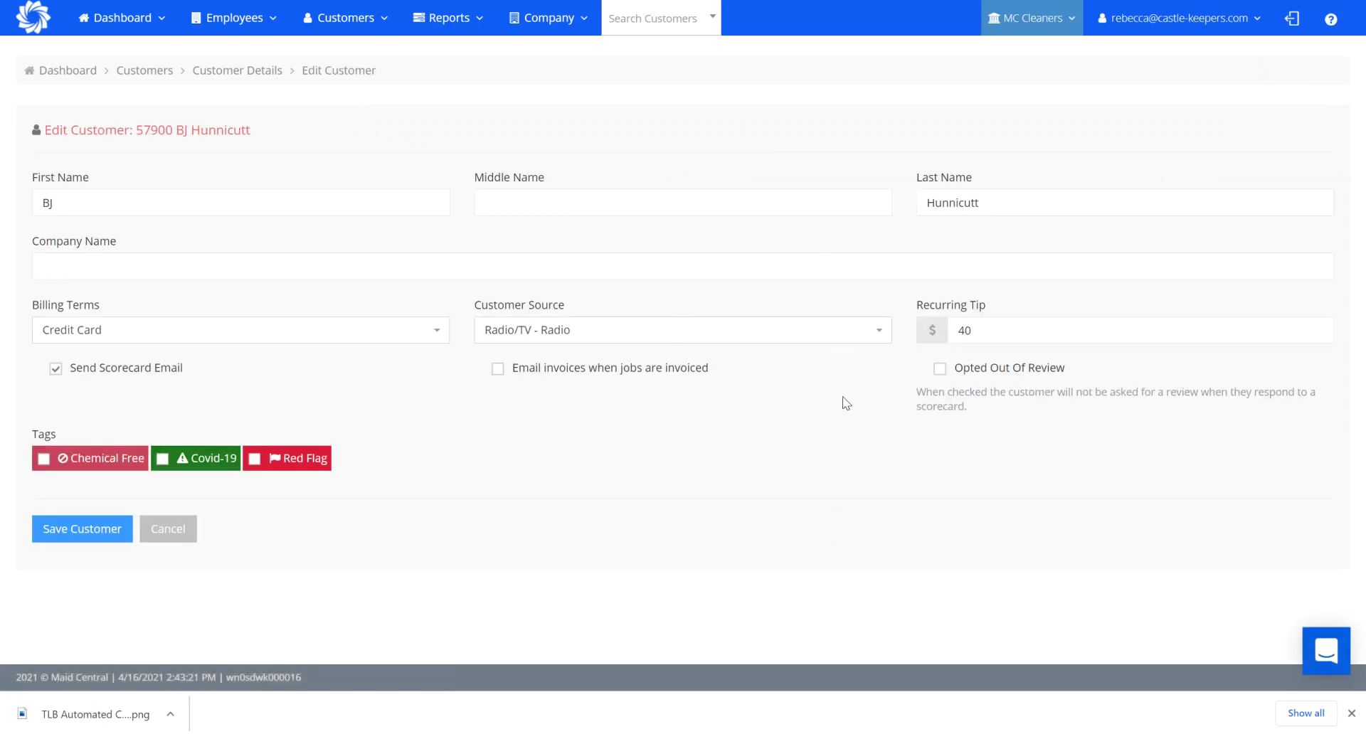
Open the company's Invoicing & Job Records page to view the 4/23/2021 jobs.
{"action": "left_click", "coordinate": [448, 25]}
{"action": "left_click", "coordinate": [547, 18]}
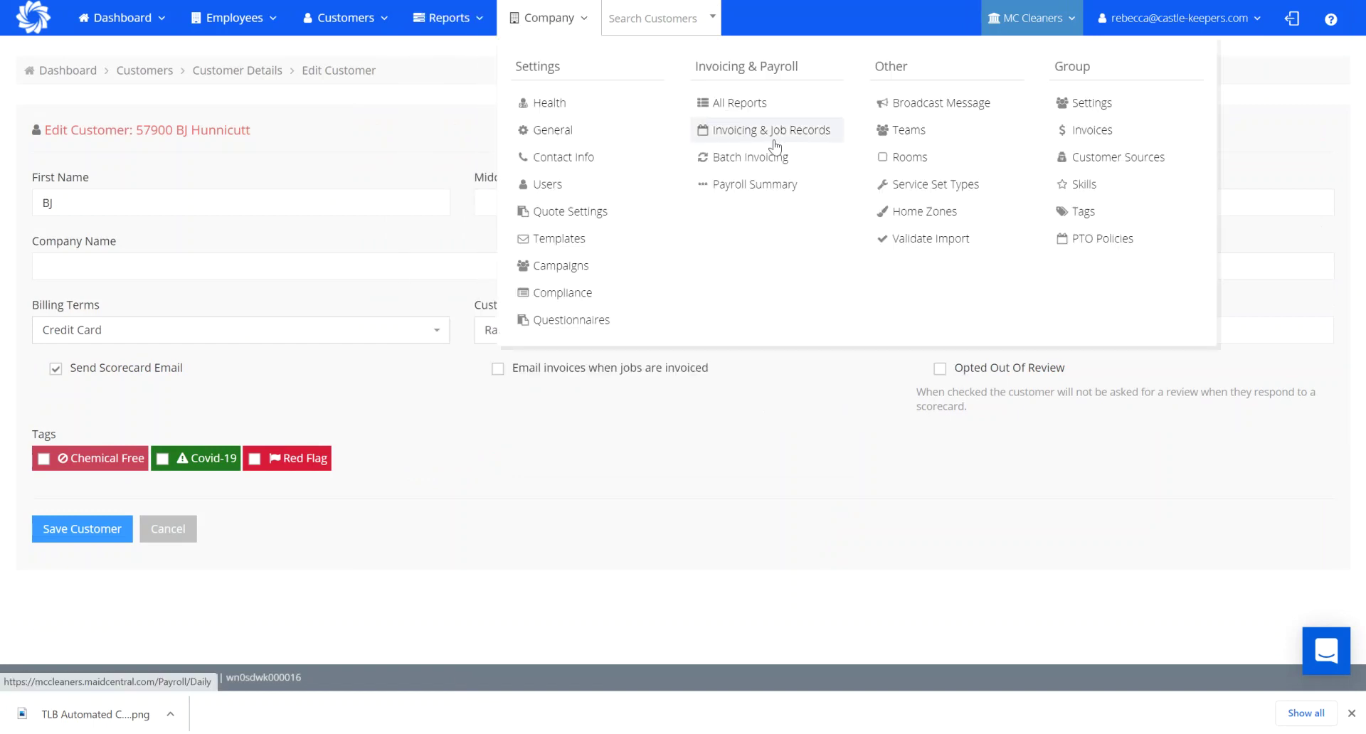
{"action": "left_click", "coordinate": [757, 133]}
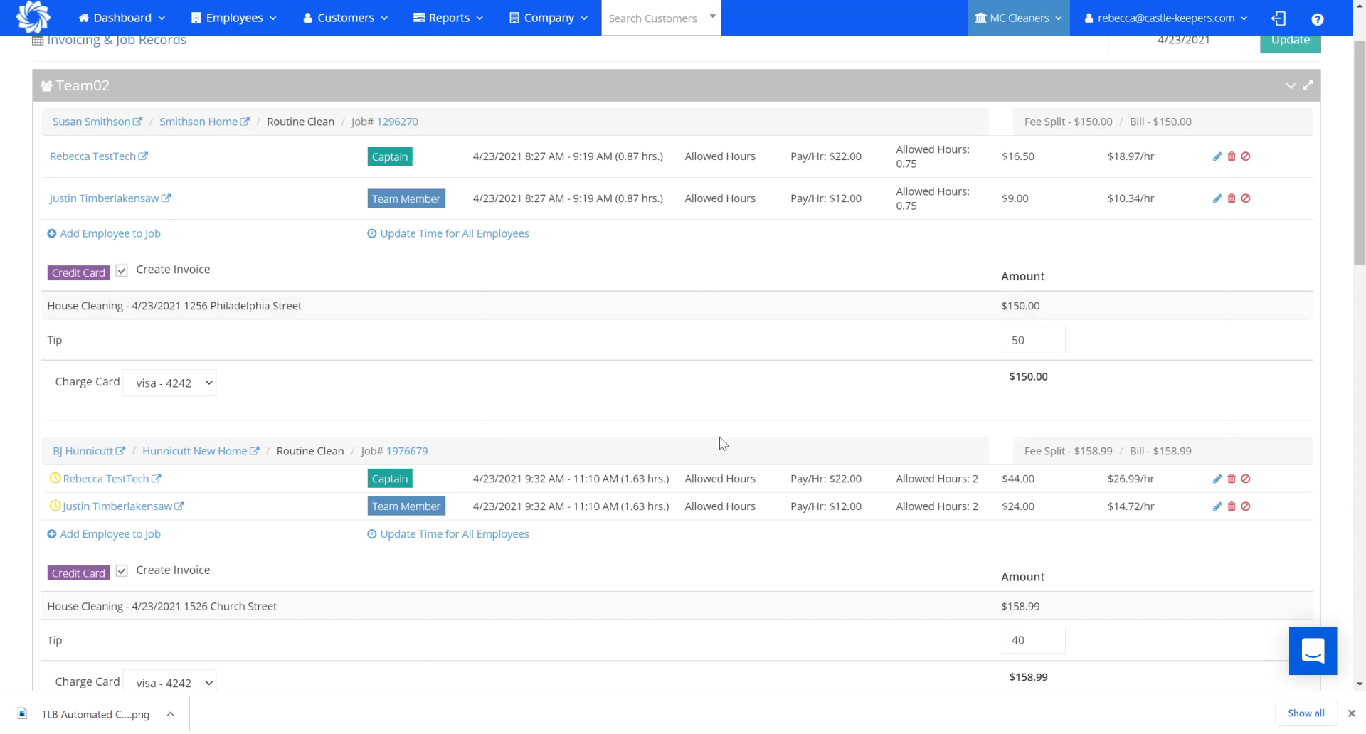
Switch to Gmail and choose the "We're Thrilled - Great Work" rating in the first customer's feedback email.
{"action": "left_click", "coordinate": [647, 733]}
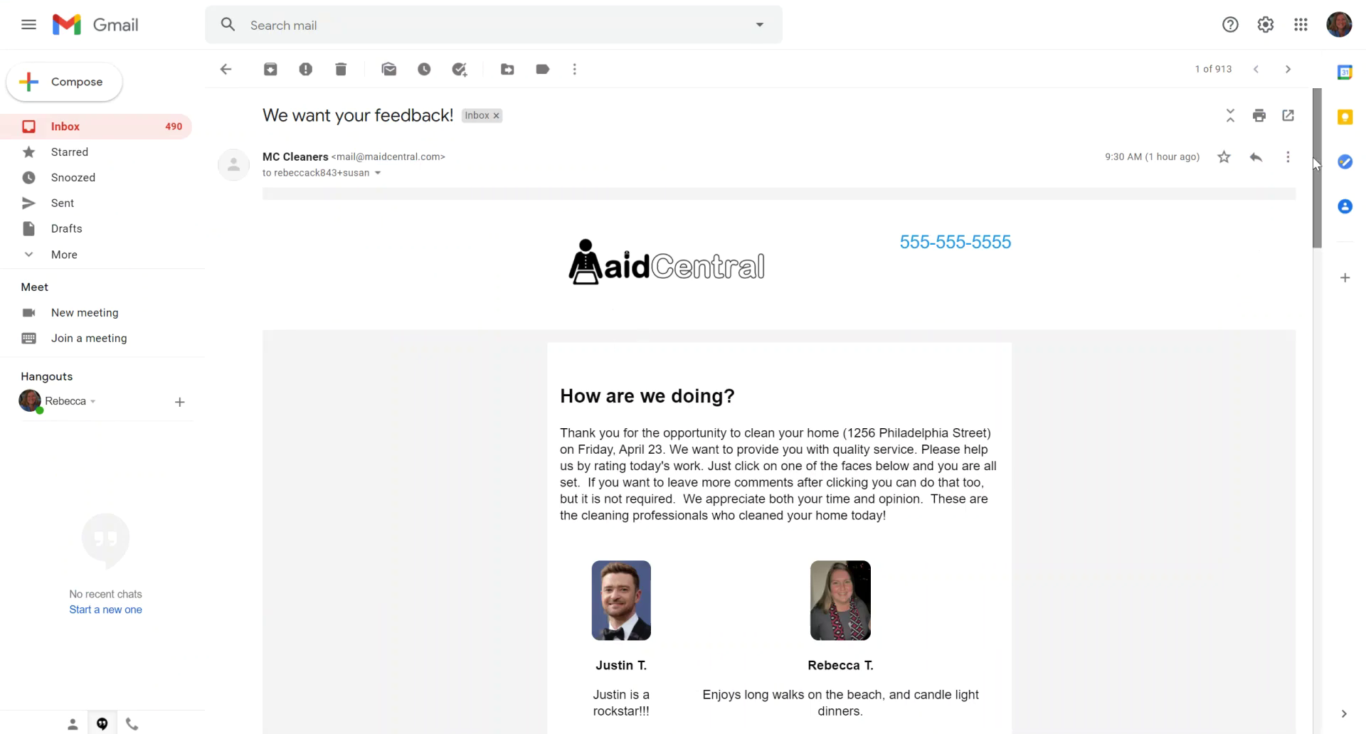
{"action": "left_click_drag", "start_coordinate": [1315, 162], "coordinate": [1314, 236]}
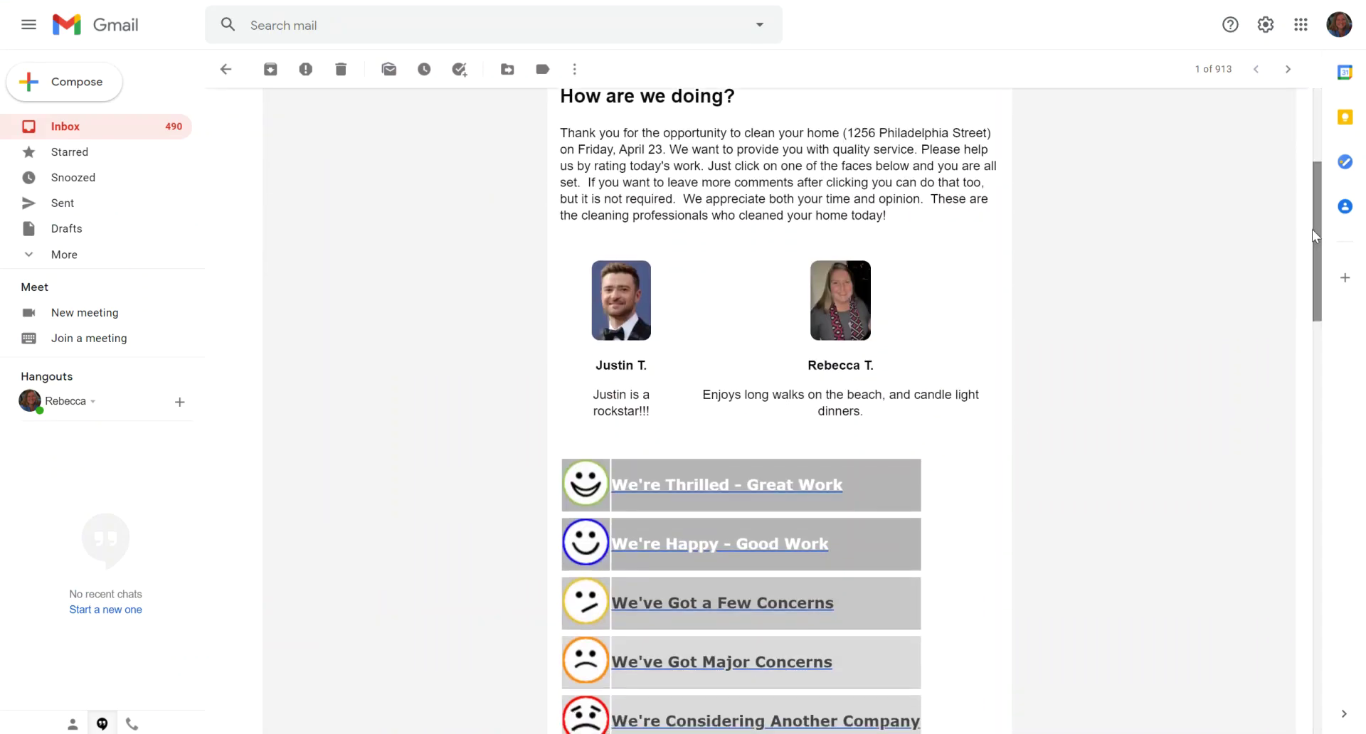
{"action": "left_click", "coordinate": [720, 484]}
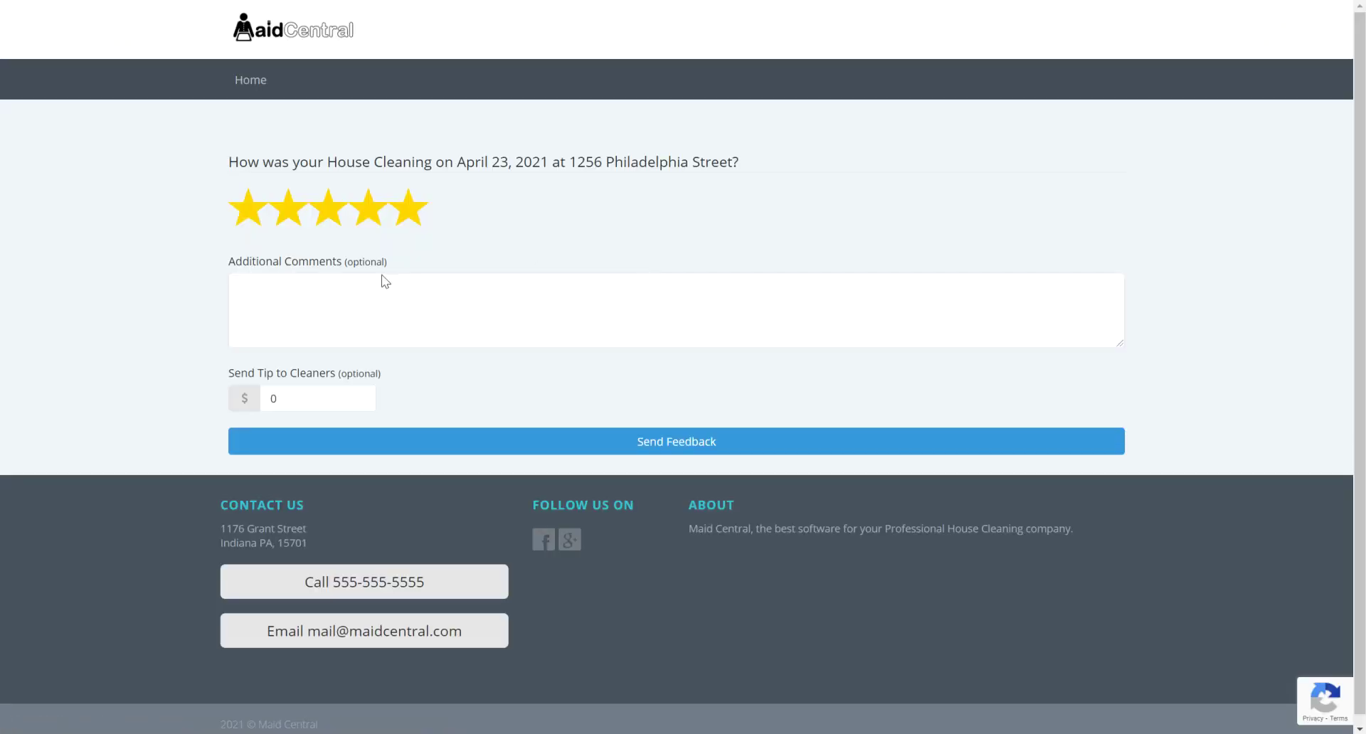
Enter the comment "Great job today!!!", set the tip to cleaners to $45, and send the feedback.
{"action": "left_click", "coordinate": [365, 291]}
{"action": "type", "text": "Great "}
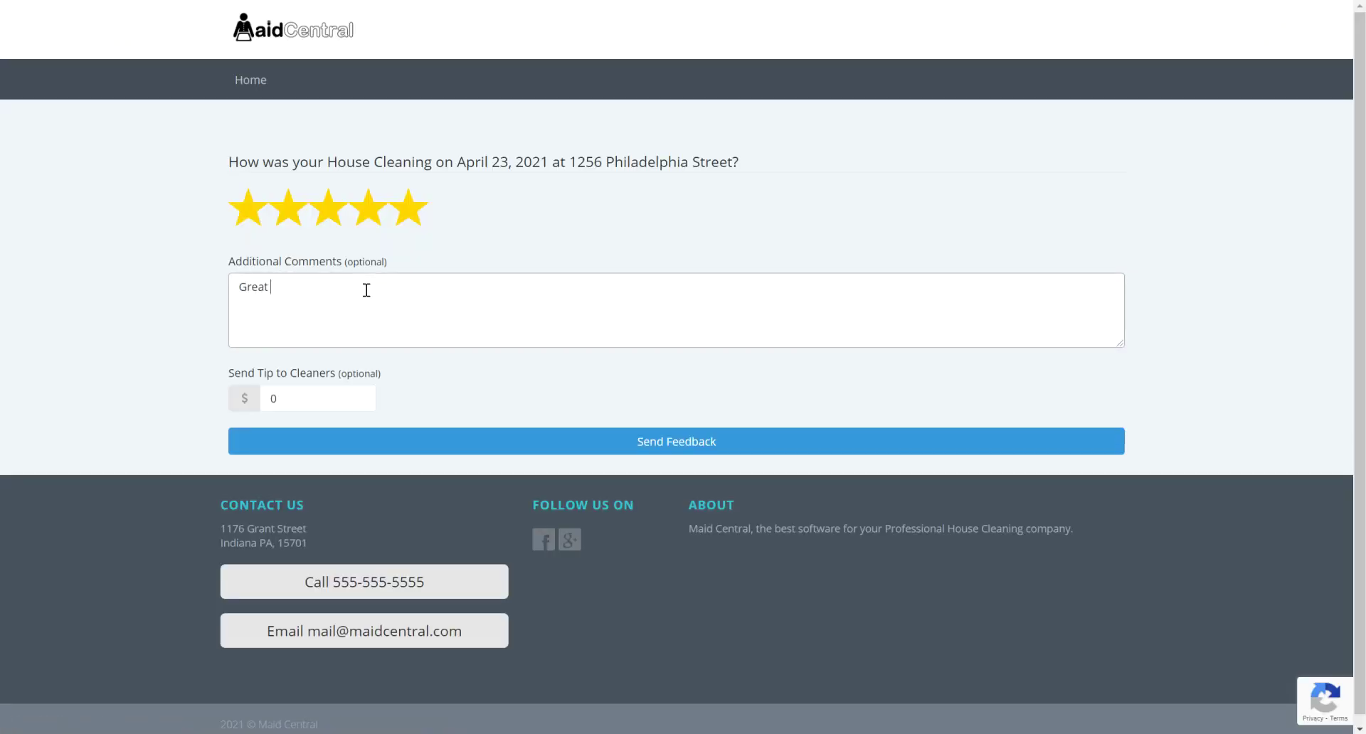
{"action": "type", "text": "job today!!!"}
{"action": "left_click", "coordinate": [286, 398]}
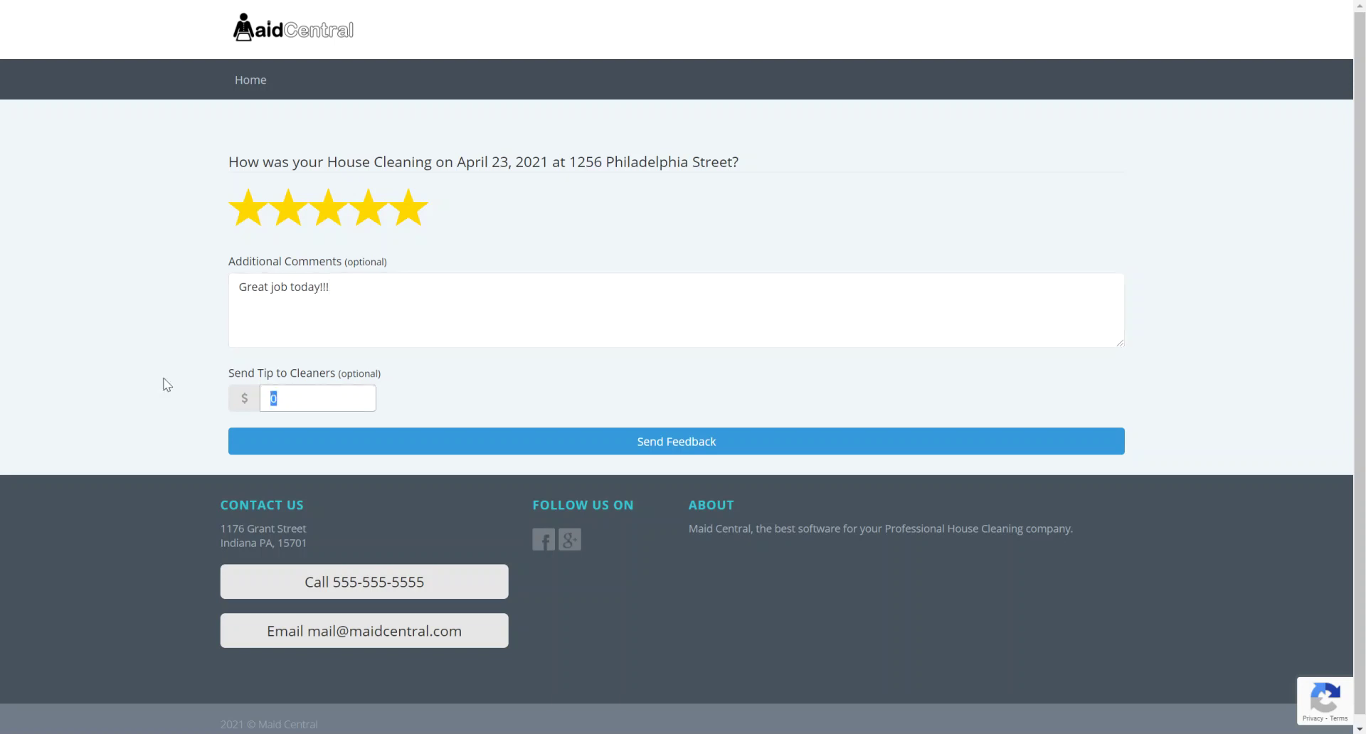
{"action": "type", "text": "45"}
{"action": "left_click", "coordinate": [715, 446]}
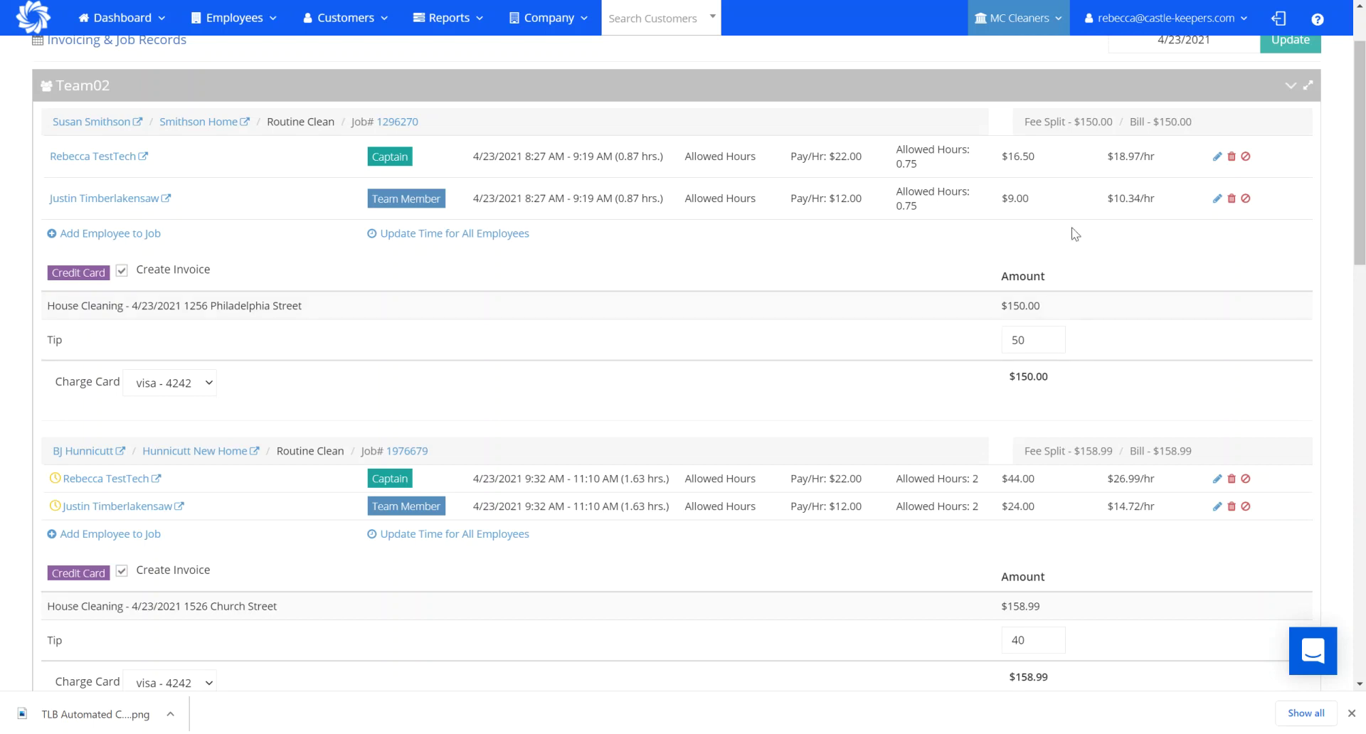
Switch back to Maid Central, refresh the 4/23/2021 job records, and create the invoices for the listed jobs.
{"action": "scroll", "coordinate": [1153, 167], "scroll_direction": "up", "scroll_amount": 2}
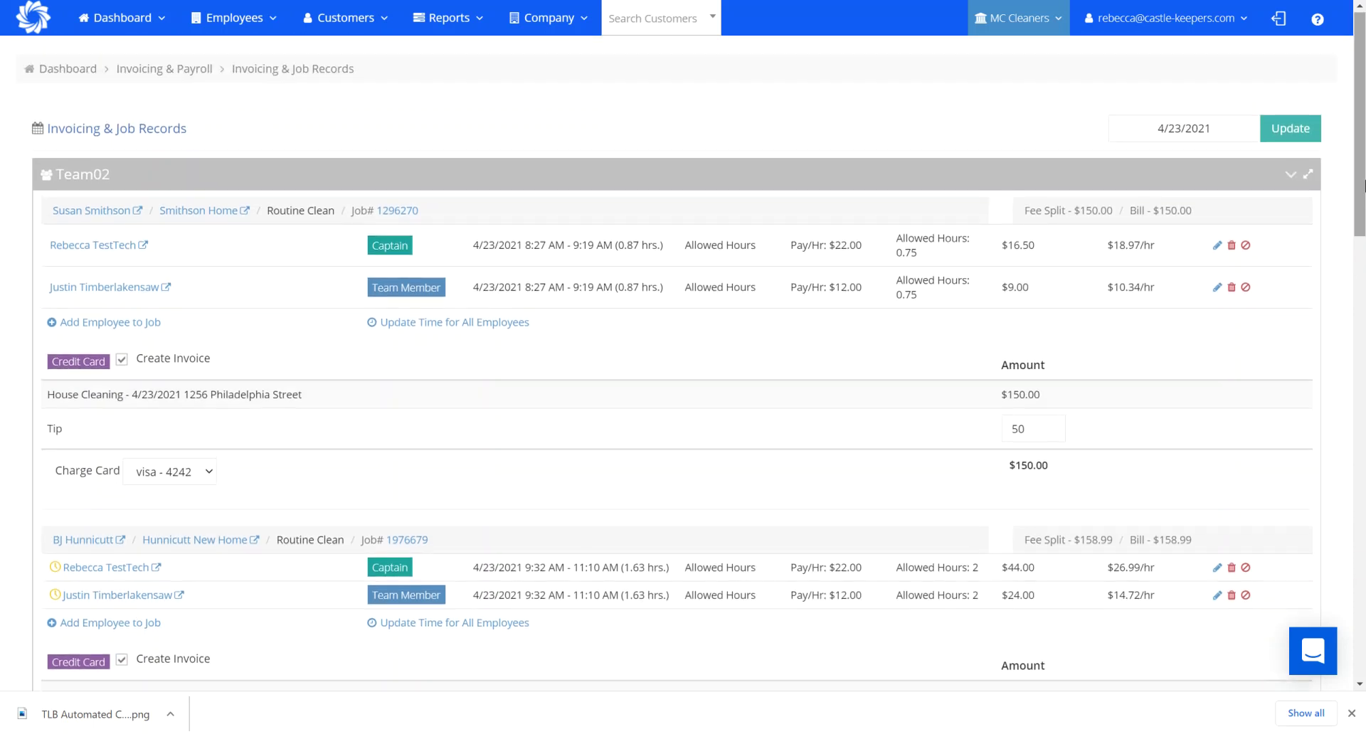
{"action": "left_click", "coordinate": [1292, 131]}
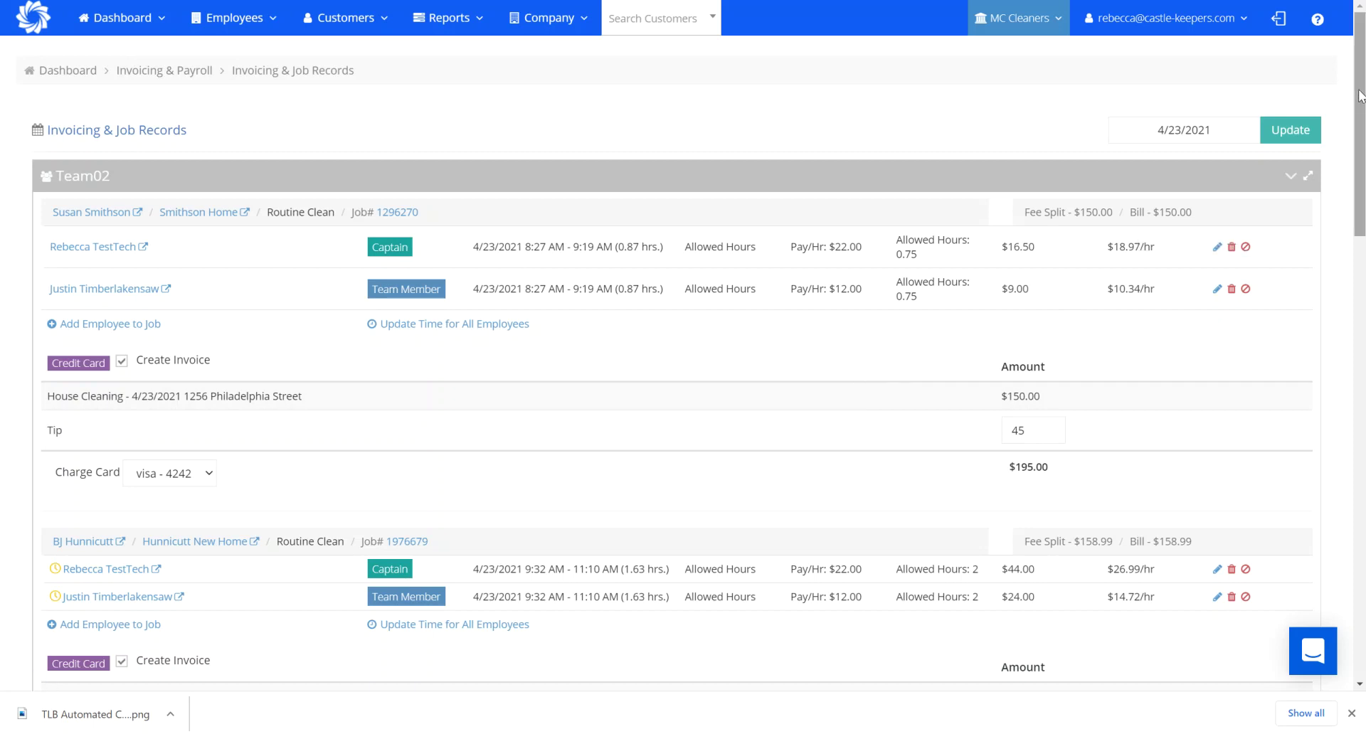
{"action": "left_click_drag", "start_coordinate": [1359, 96], "coordinate": [1338, 588]}
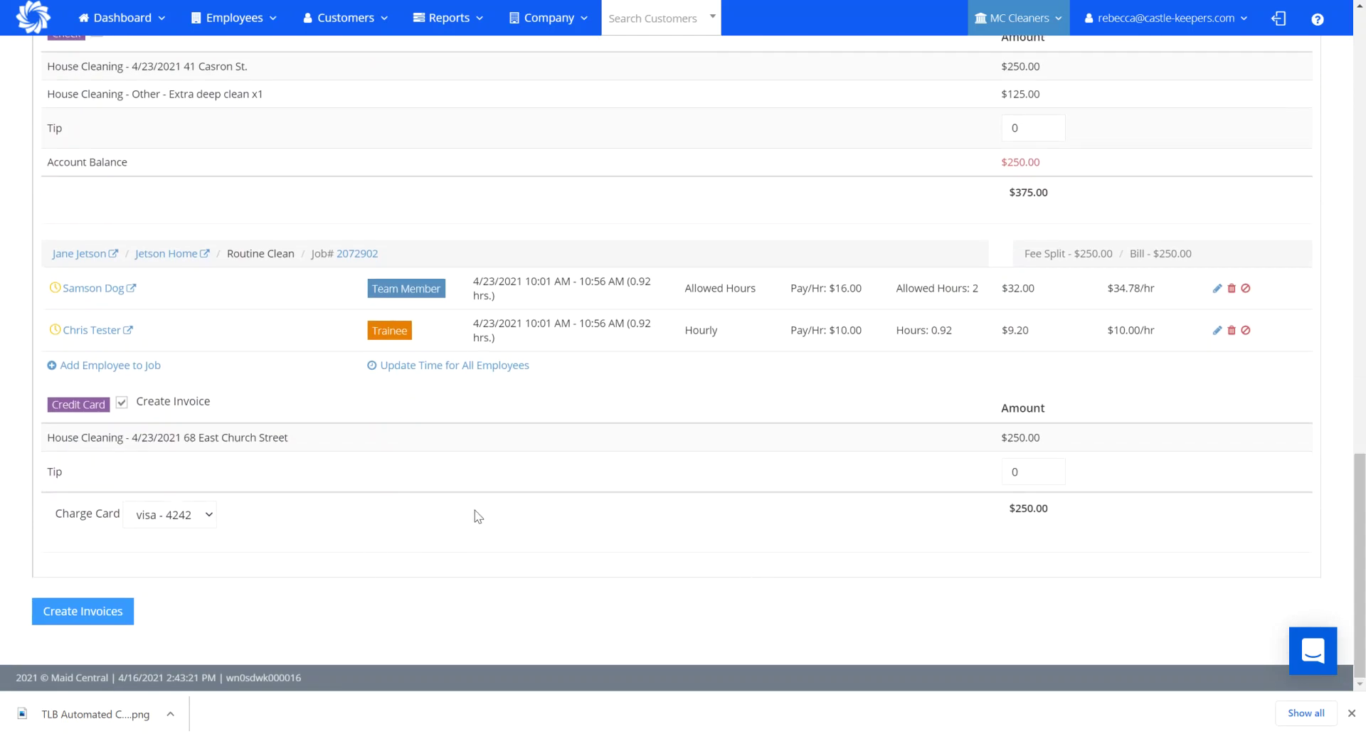
{"action": "left_click", "coordinate": [67, 617]}
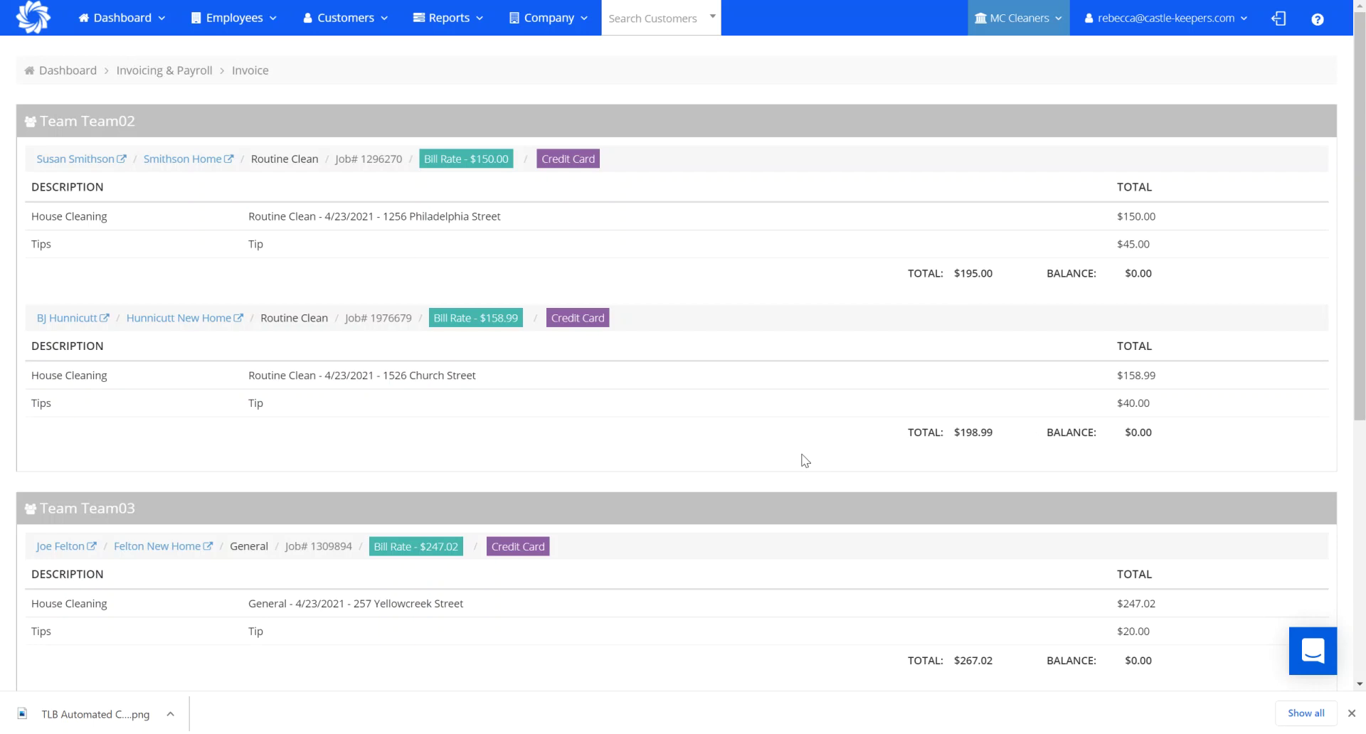
Open the company's General settings in a new tab to view the customer tip features.
{"action": "left_click", "coordinate": [562, 22]}
{"action": "right_click", "coordinate": [563, 135]}
{"action": "left_click", "coordinate": [602, 144]}
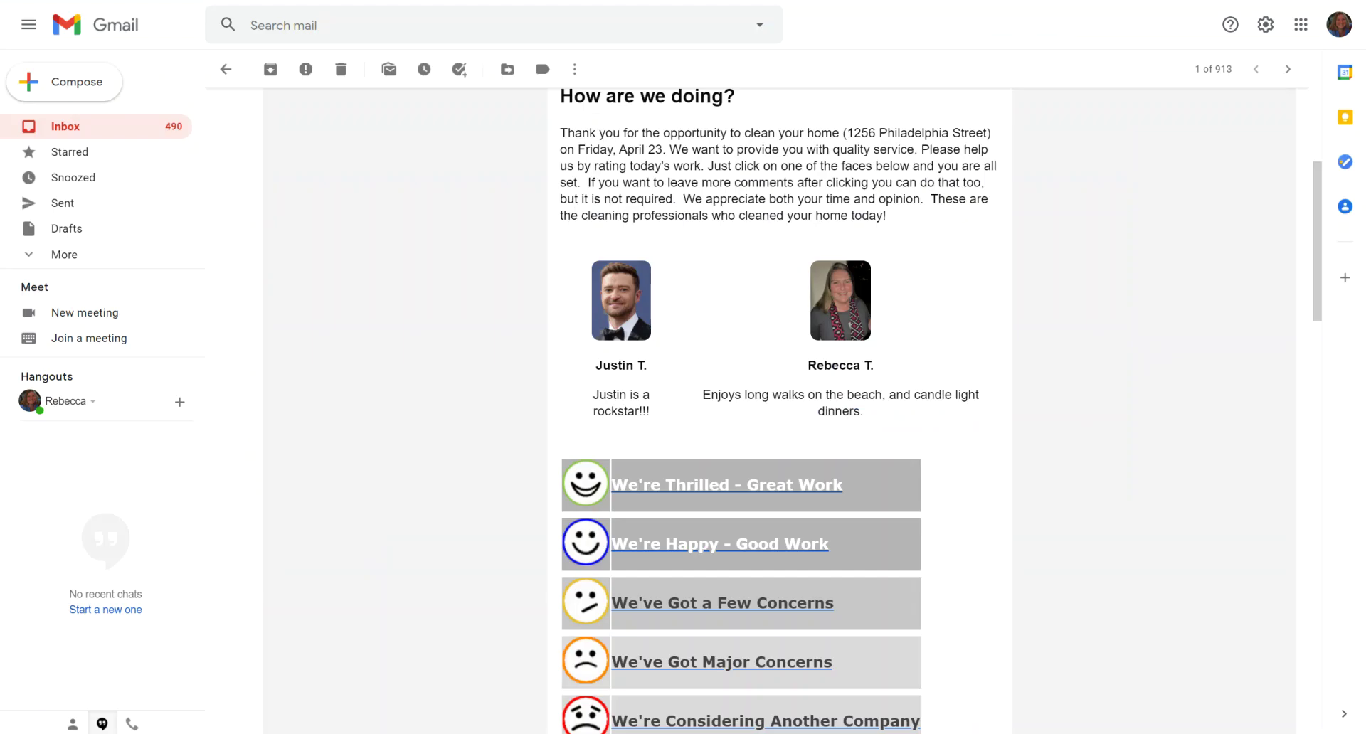
Switch to Gmail and open the "We're Thrilled - Great Work" rating from the second customer's feedback email.
{"action": "scroll", "coordinate": [406, 282], "scroll_direction": "down", "scroll_amount": 3}
{"action": "scroll", "coordinate": [405, 282], "scroll_direction": "down", "scroll_amount": 10}
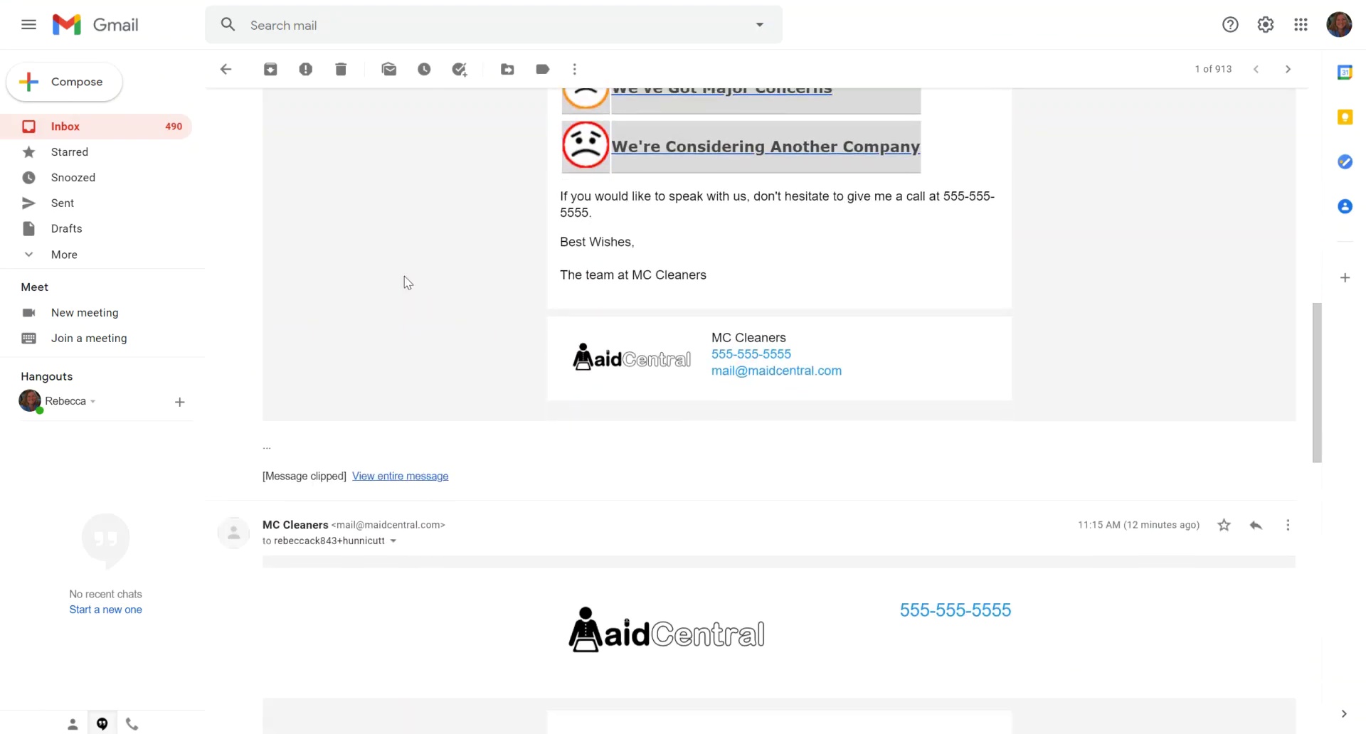
{"action": "scroll", "coordinate": [408, 286], "scroll_direction": "down", "scroll_amount": 4}
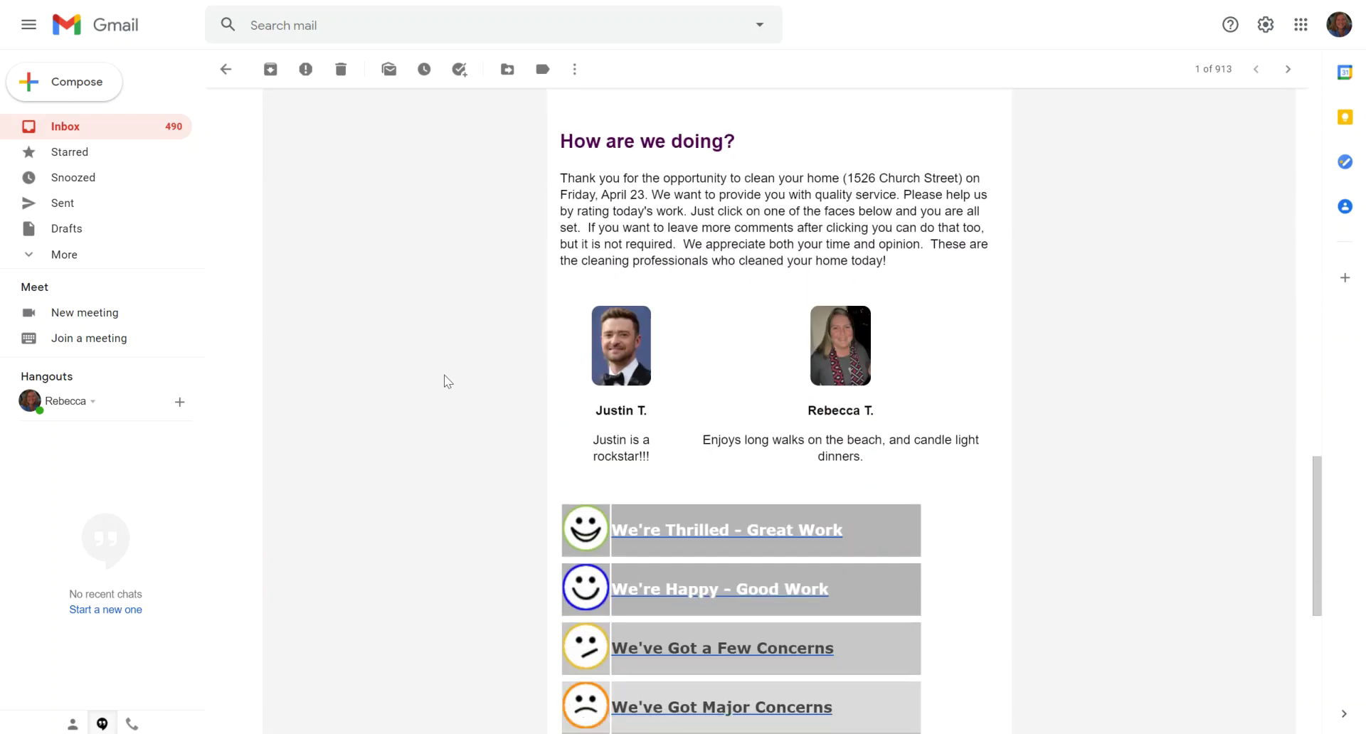
{"action": "scroll", "coordinate": [433, 297], "scroll_direction": "down", "scroll_amount": 2}
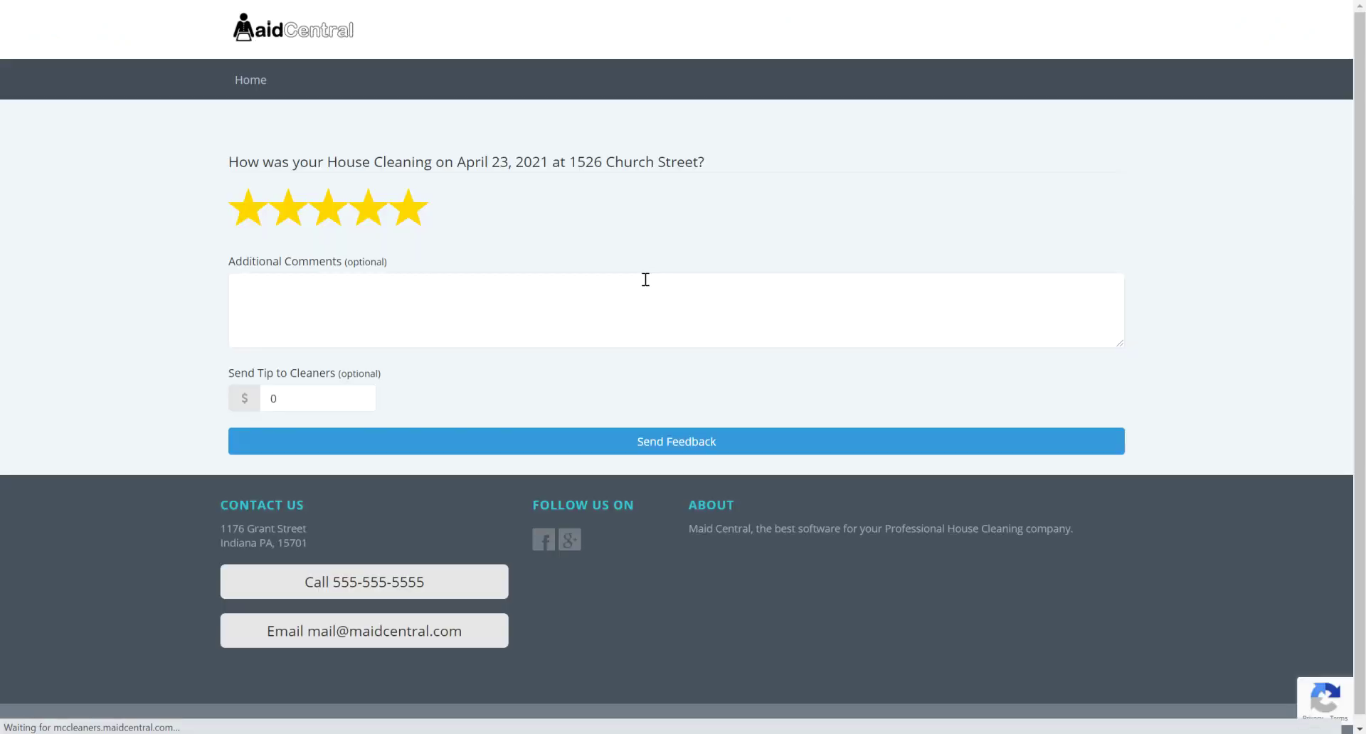
Enter the comment "Great job today!", set the tip to cleaners to $30, and submit the second customer's feedback.
{"action": "left_click", "coordinate": [419, 288]}
{"action": "type", "text": "Great job today!"}
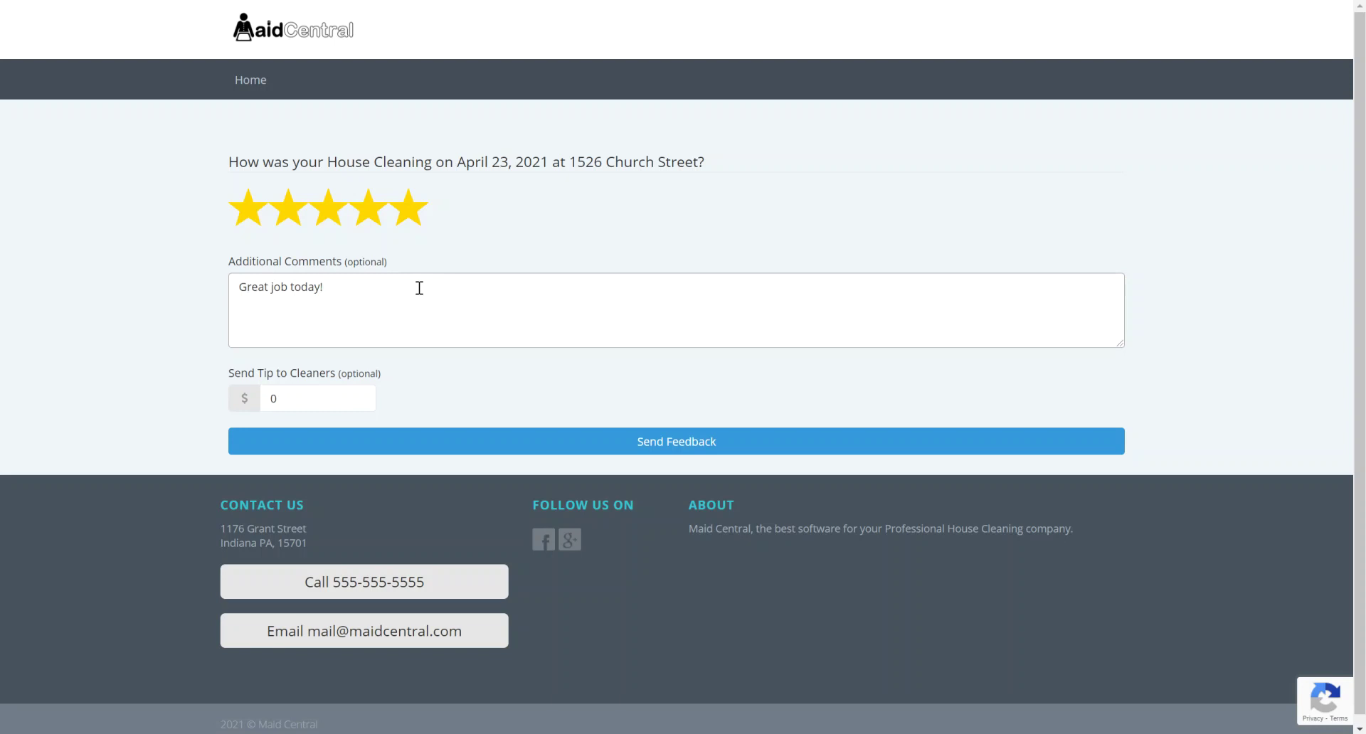
{"action": "left_click", "coordinate": [285, 396]}
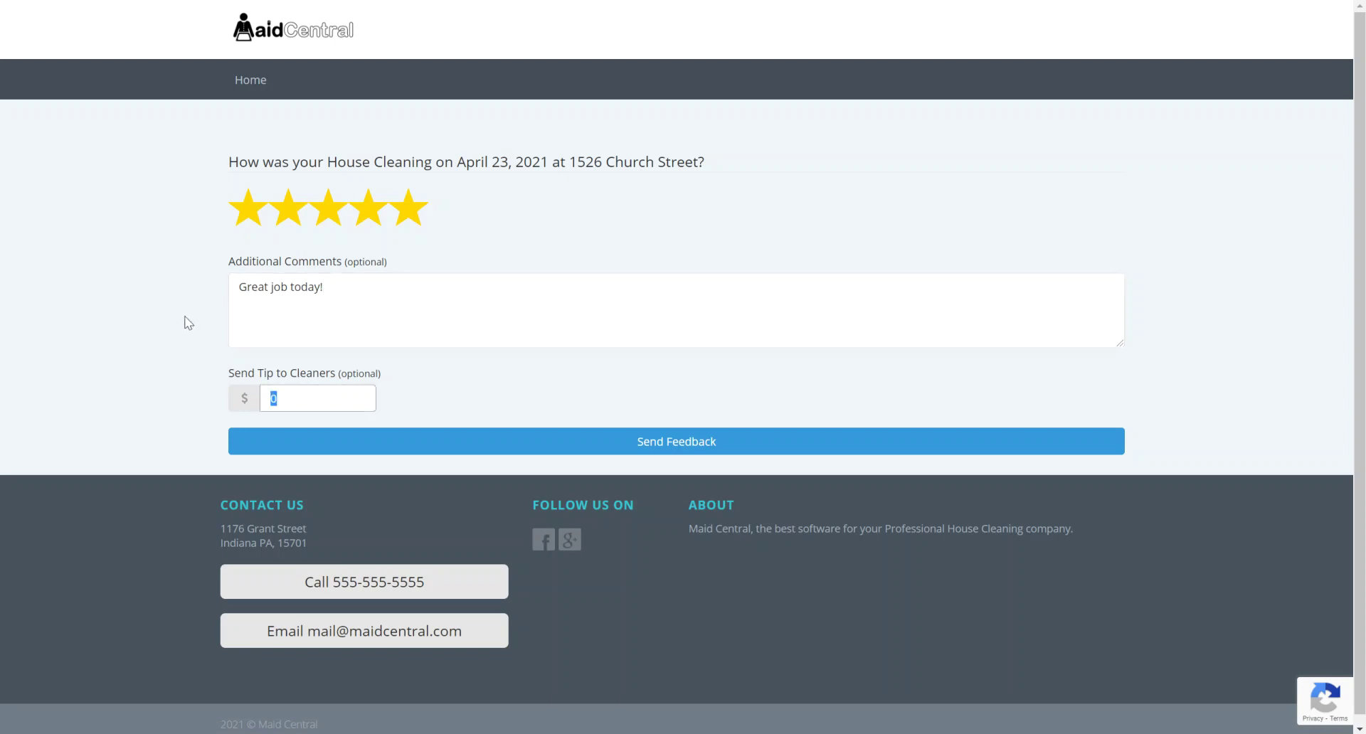
{"action": "type", "text": "30"}
{"action": "left_click", "coordinate": [688, 424]}
{"action": "left_click", "coordinate": [675, 441]}
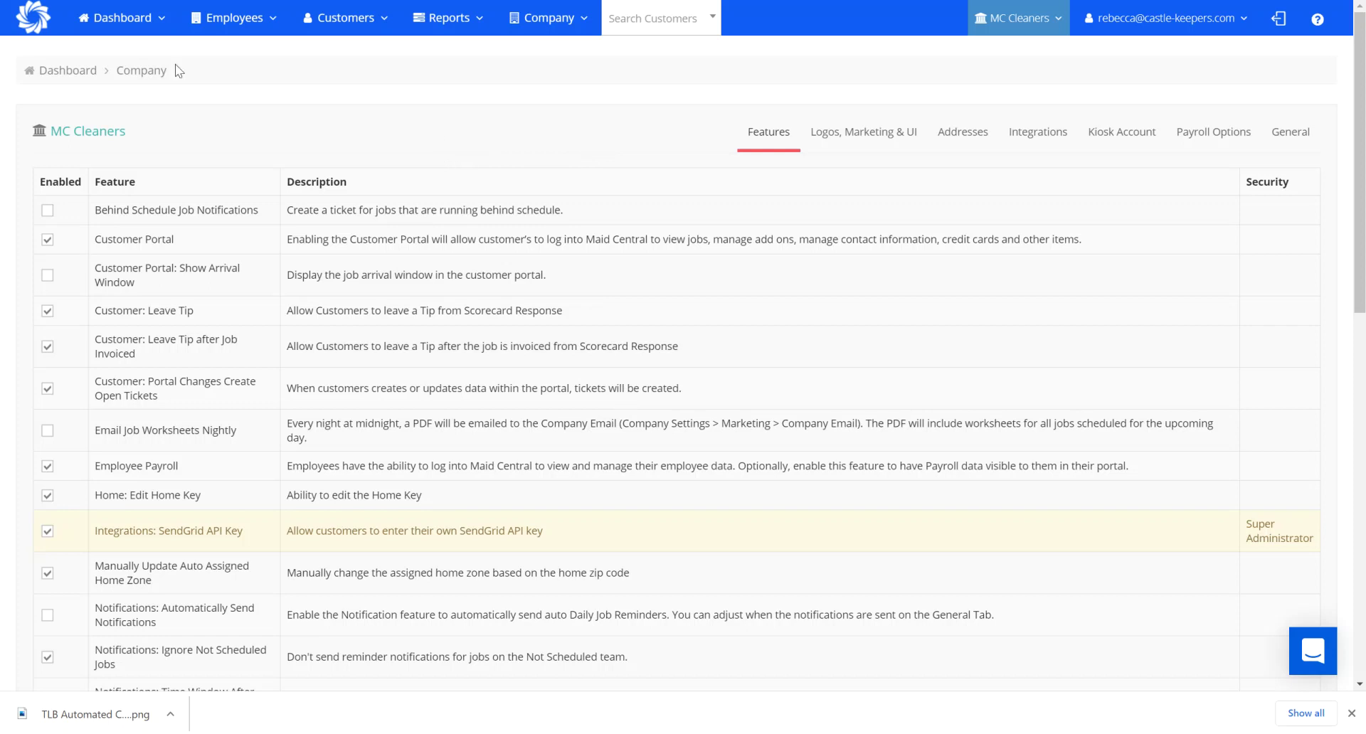
Go through Maid Central's Main Dashboard to the second customer's QuickBooks invoices and open the 4/23/2021 invoice.
{"action": "left_click", "coordinate": [125, 20]}
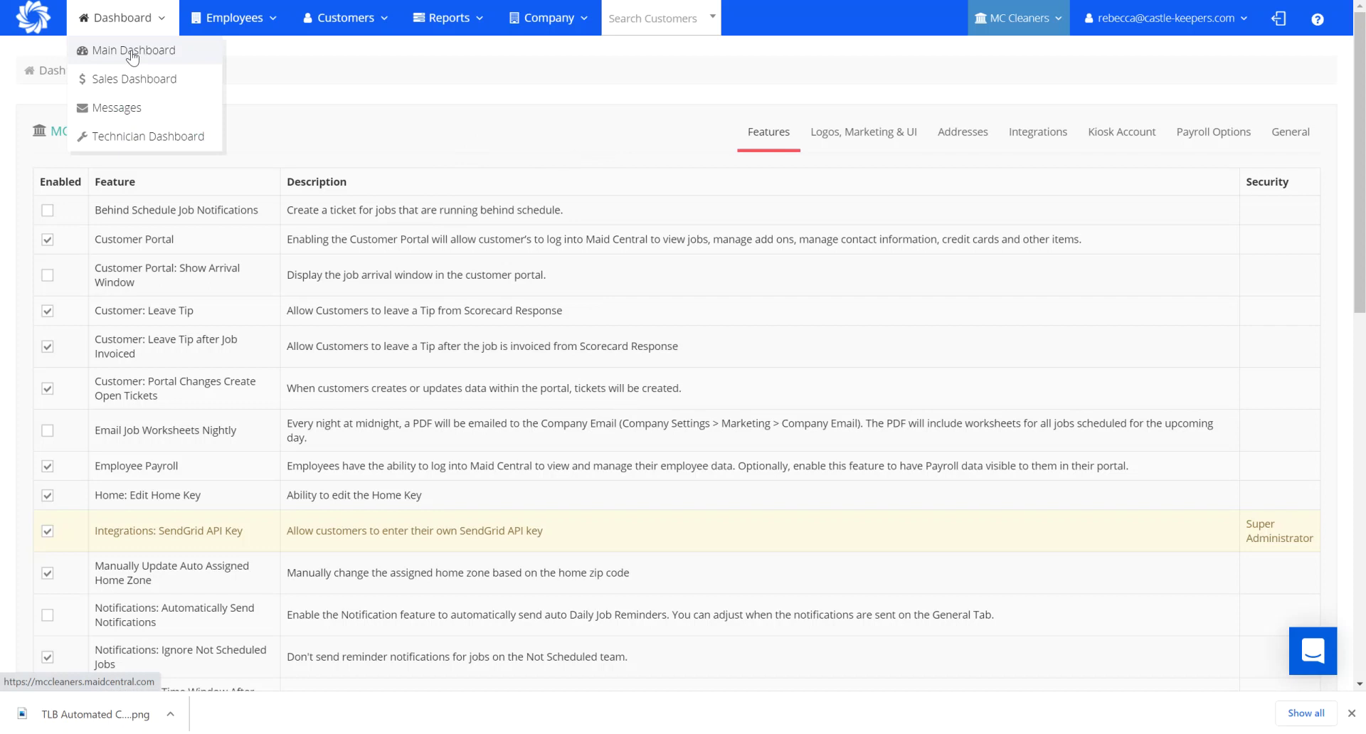
{"action": "left_click", "coordinate": [132, 57]}
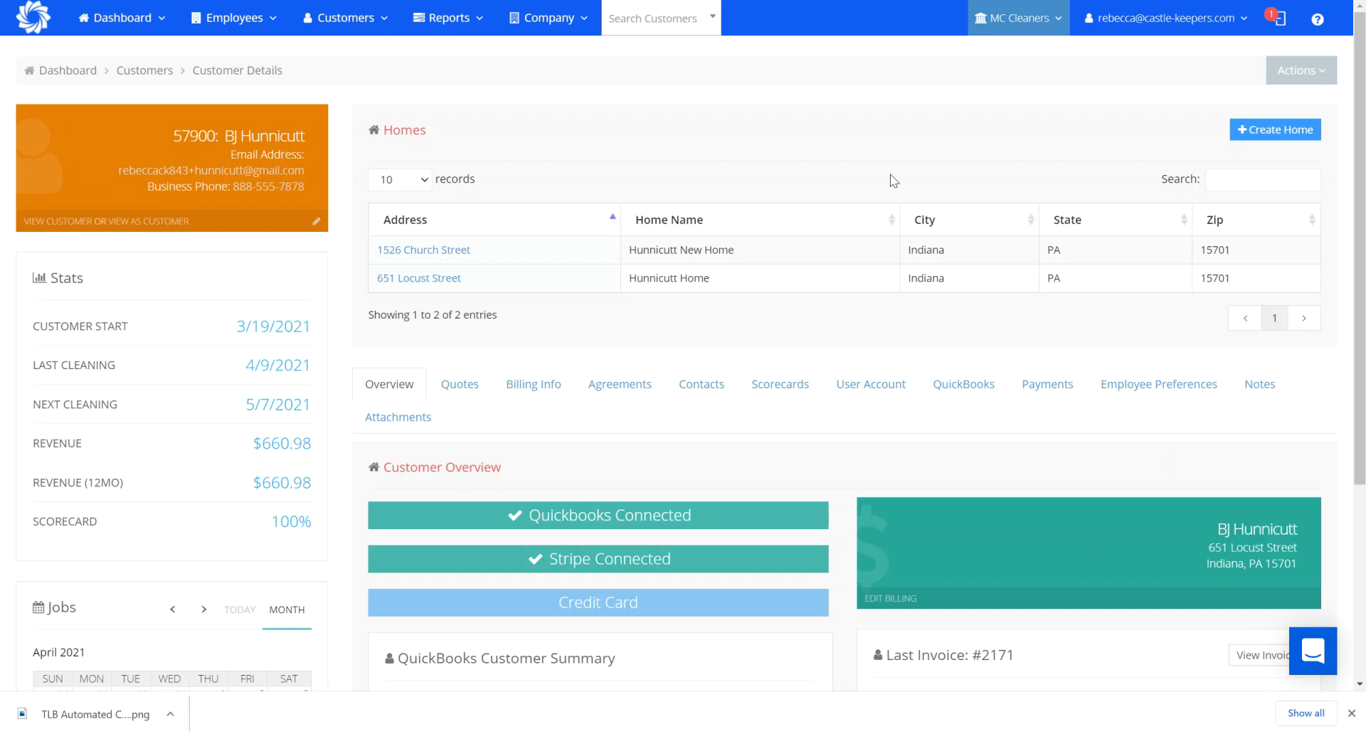
{"action": "left_click", "coordinate": [959, 389]}
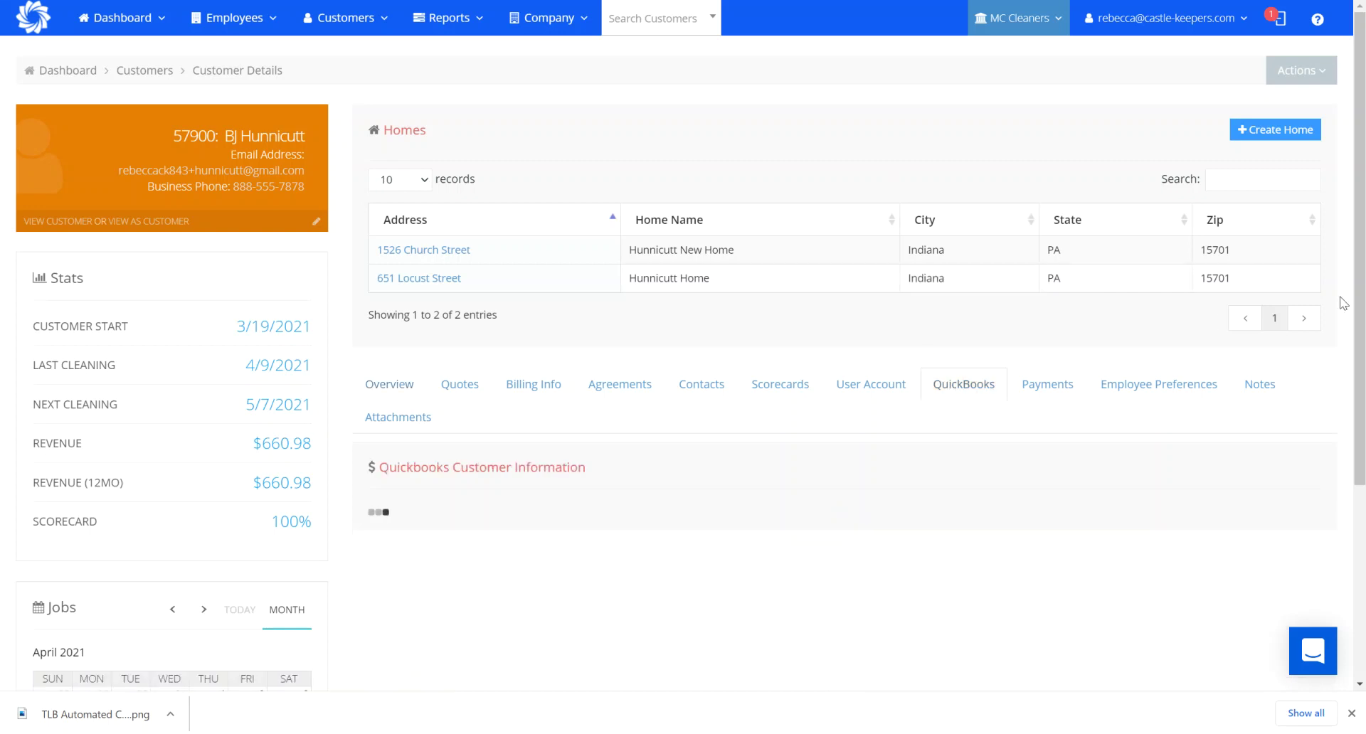
{"action": "left_click_drag", "start_coordinate": [1362, 284], "coordinate": [1363, 392]}
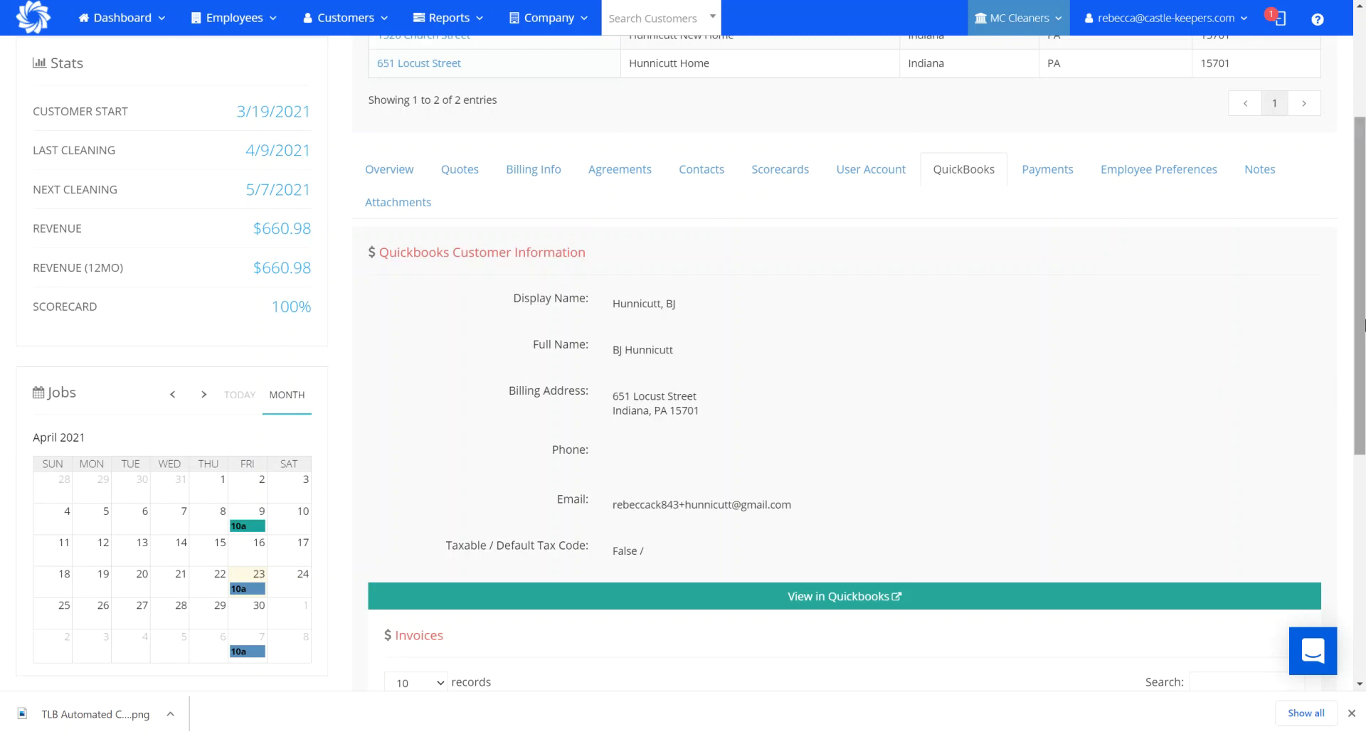
{"action": "left_click_drag", "start_coordinate": [1362, 349], "coordinate": [1359, 481]}
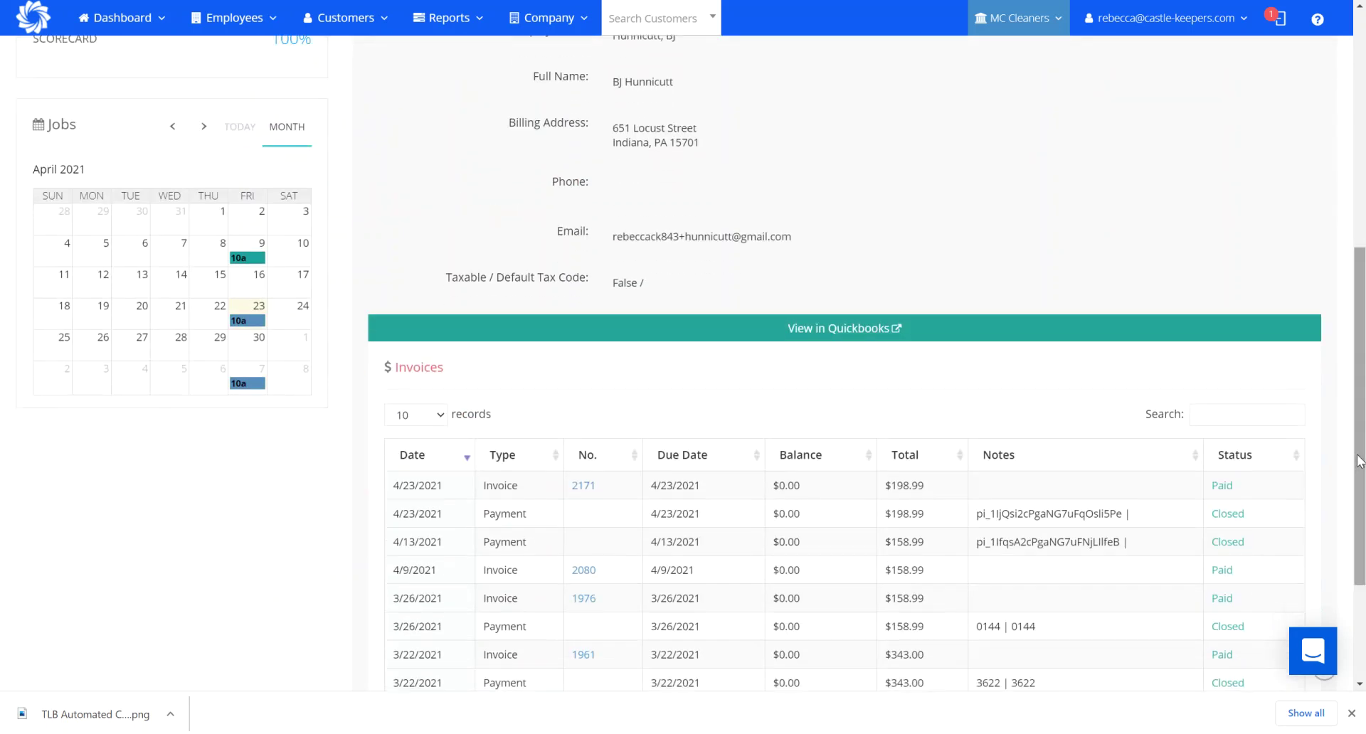
{"action": "scroll", "coordinate": [455, 14], "scroll_direction": "up", "scroll_amount": 2}
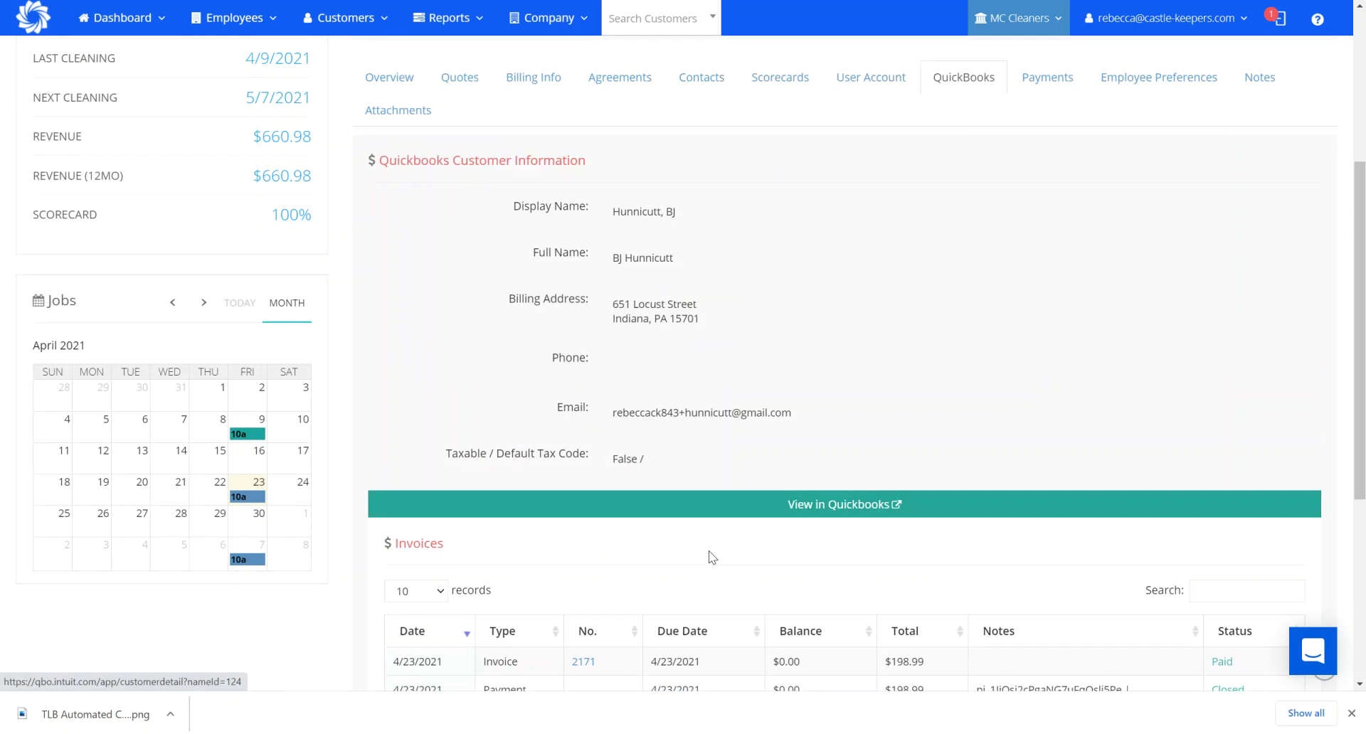
{"action": "left_click", "coordinate": [583, 662]}
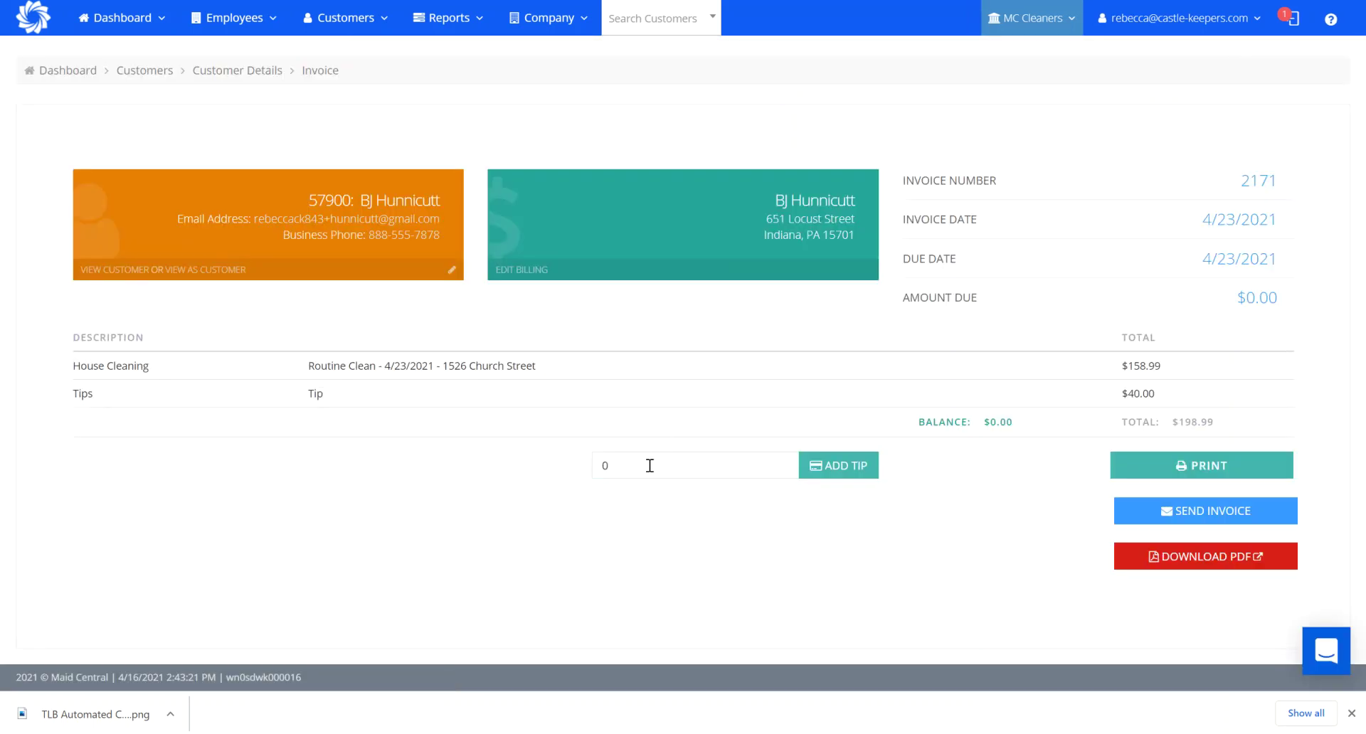
Add a $30 tip to the invoice and charge it to the customer's Visa card on file.
{"action": "left_click_drag", "start_coordinate": [649, 465], "coordinate": [538, 470]}
{"action": "type", "text": "30"}
{"action": "left_click", "coordinate": [537, 470]}
{"action": "left_click", "coordinate": [836, 465]}
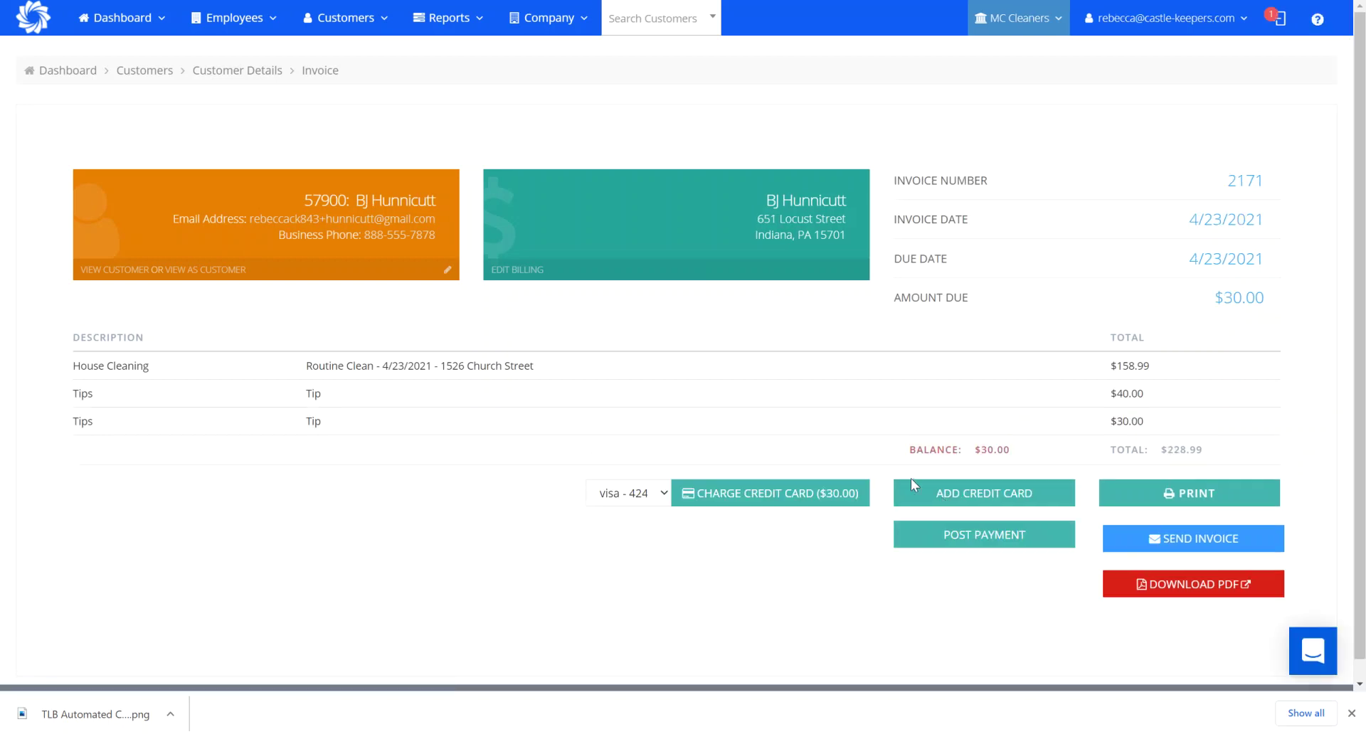
{"action": "left_click", "coordinate": [753, 506]}
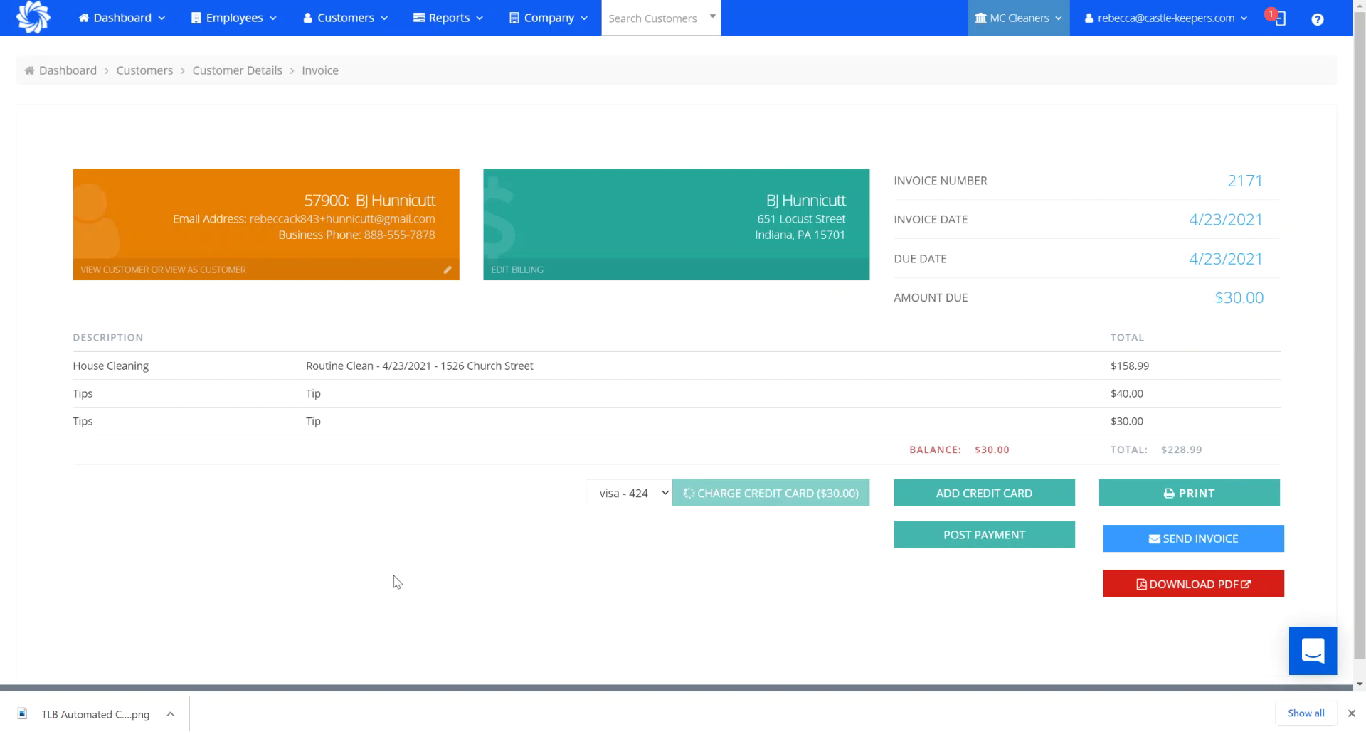